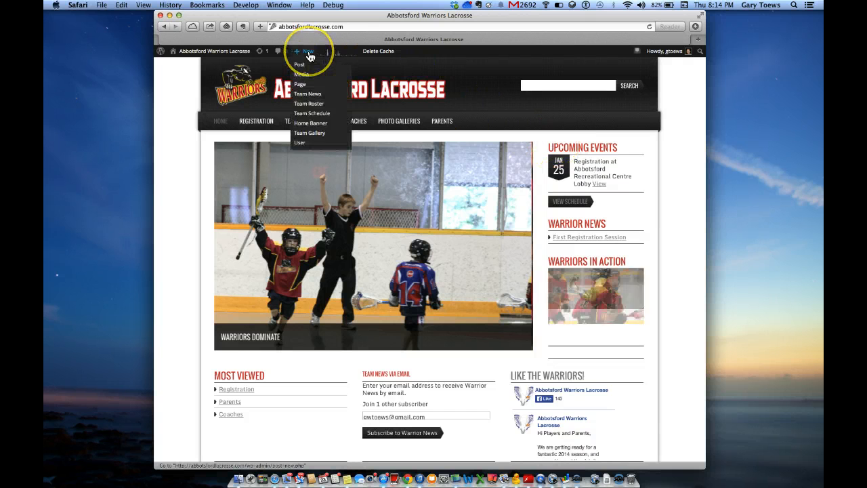
# - Start a new Team Schedule item and enter "Bake Sale" as its description
pyautogui.click(320, 115)
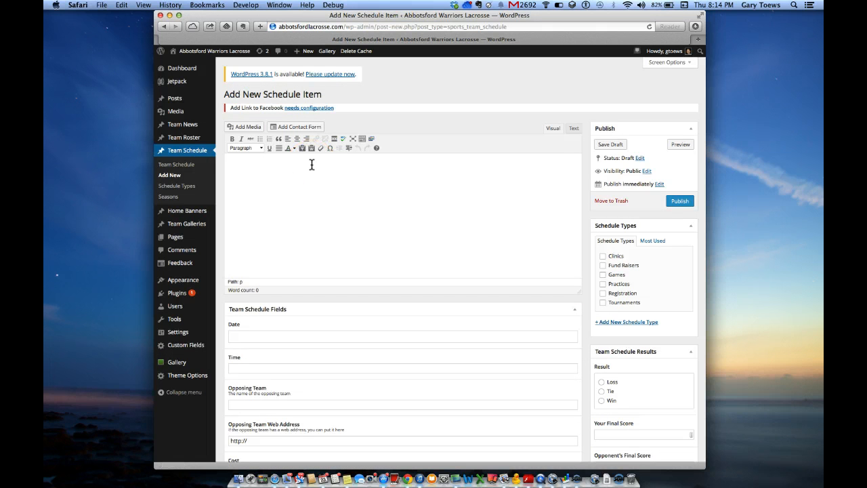
pyautogui.scroll(-10, 311, 165)
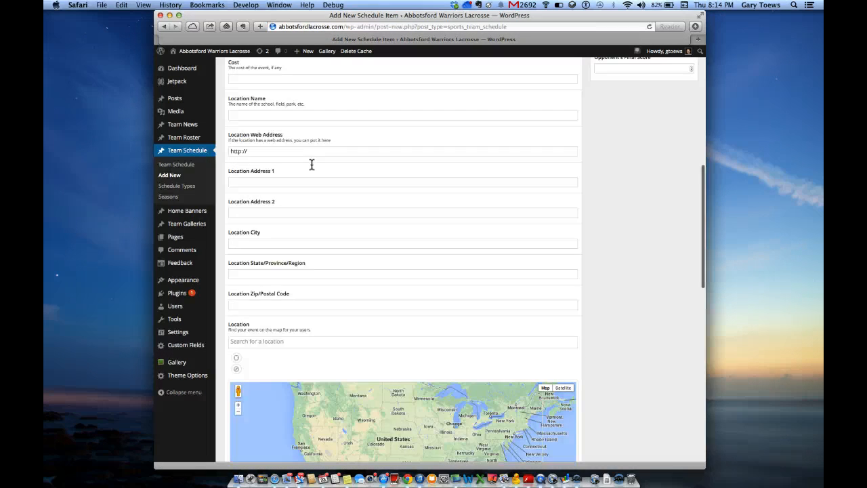
pyautogui.scroll(10, 331, 139)
pyautogui.click(309, 183)
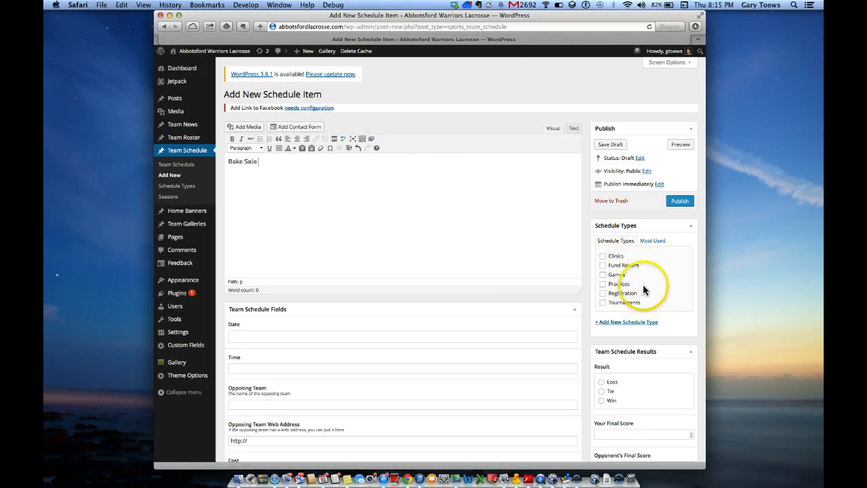
# - Assign the Fund Raisers schedule type to the item and reveal the form for adding a new schedule type
pyautogui.click(603, 265)
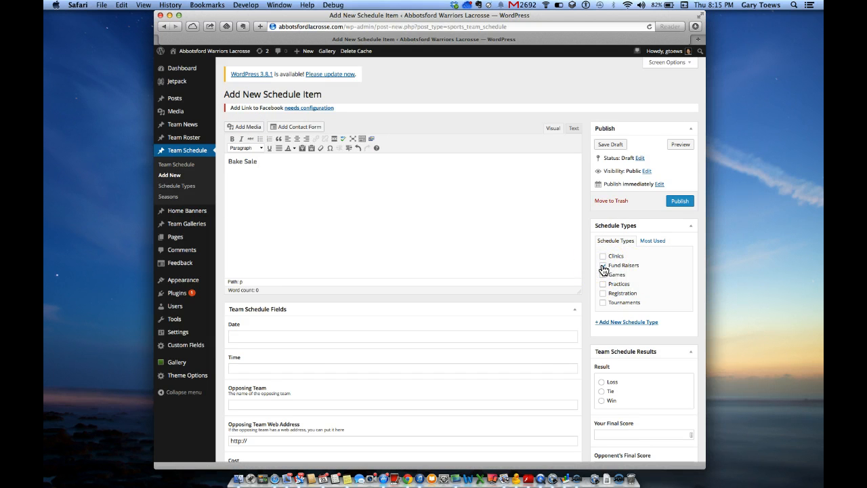
pyautogui.click(616, 323)
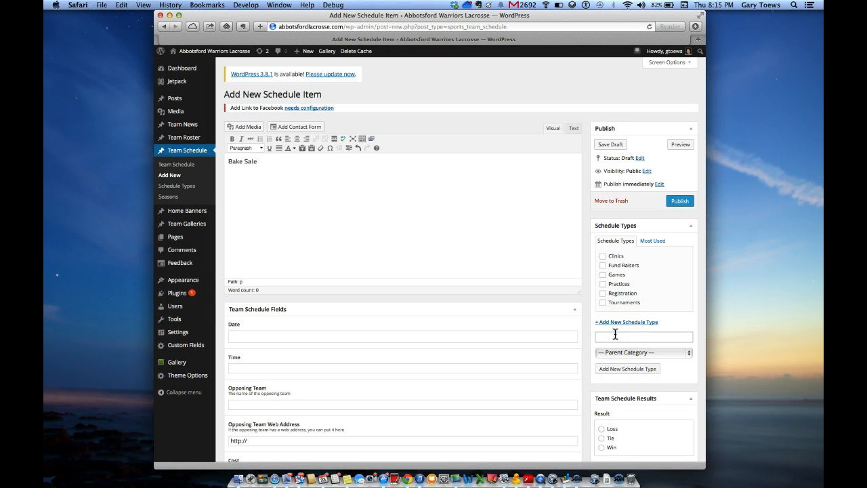
pyautogui.click(604, 267)
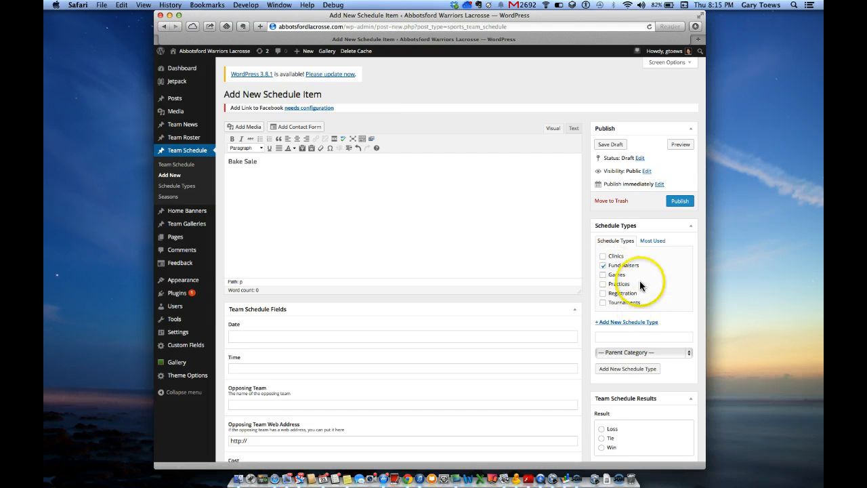
# - Set the event date to 25/01/2014 in the Team Schedule Fields
pyautogui.scroll(-2, 525, 297)
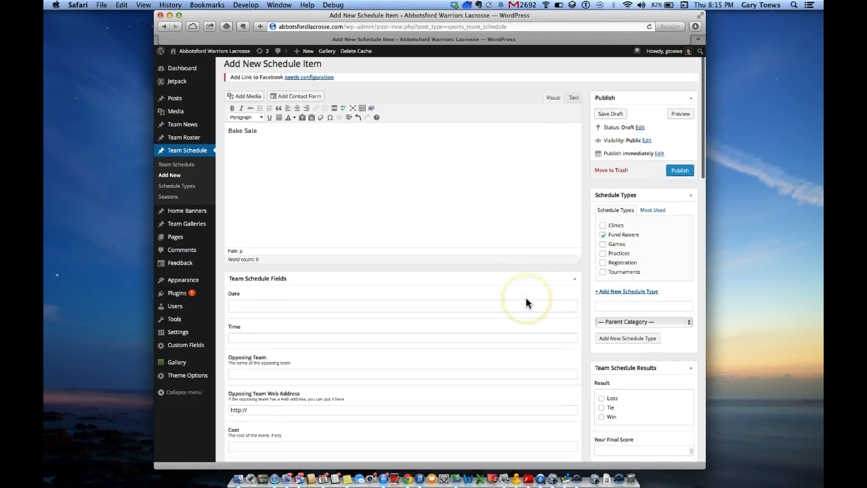
pyautogui.click(419, 301)
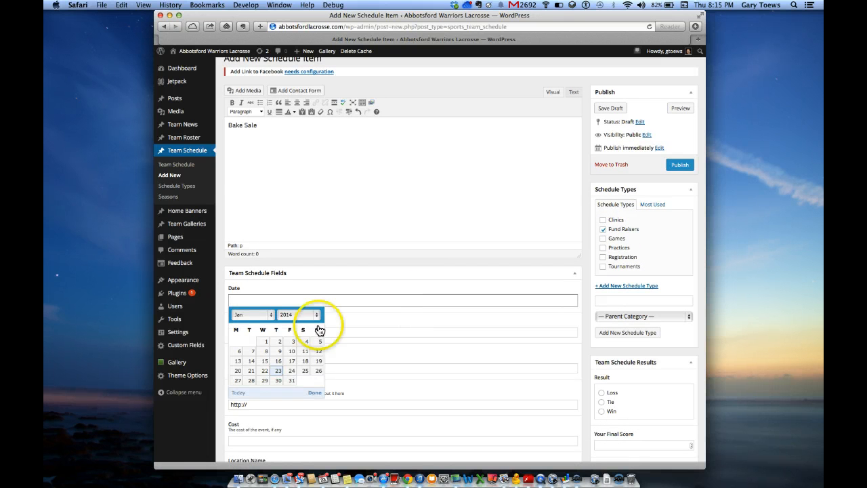
pyautogui.click(306, 374)
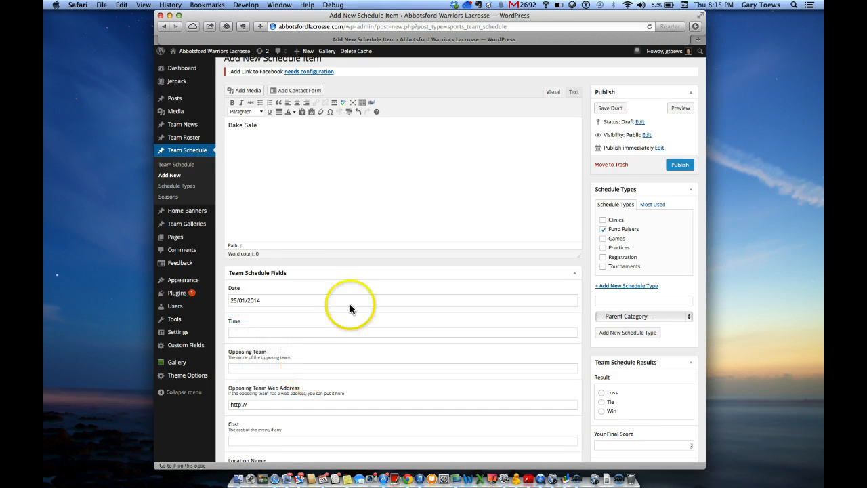
# - Set the event time to 2:00 PM - 5:00 PM
pyautogui.scroll(-3, 350, 295)
pyautogui.click(331, 283)
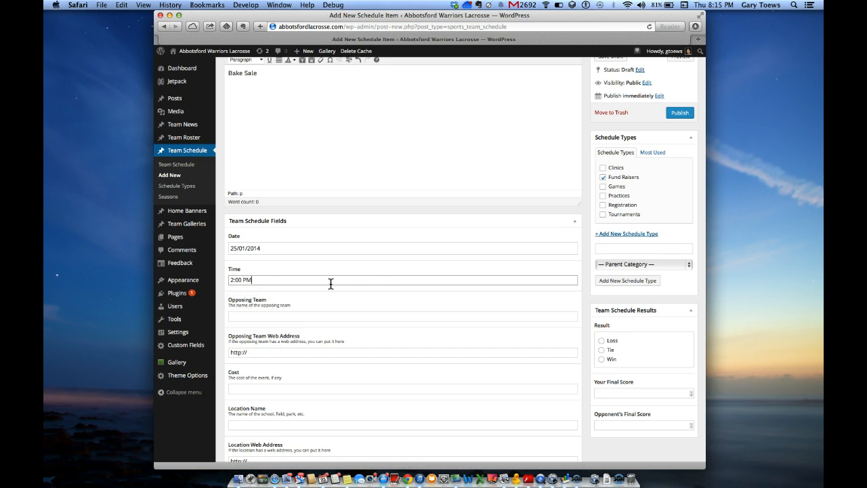
pyautogui.scroll(-1, 365, 303)
pyautogui.write('2:00 PM ')
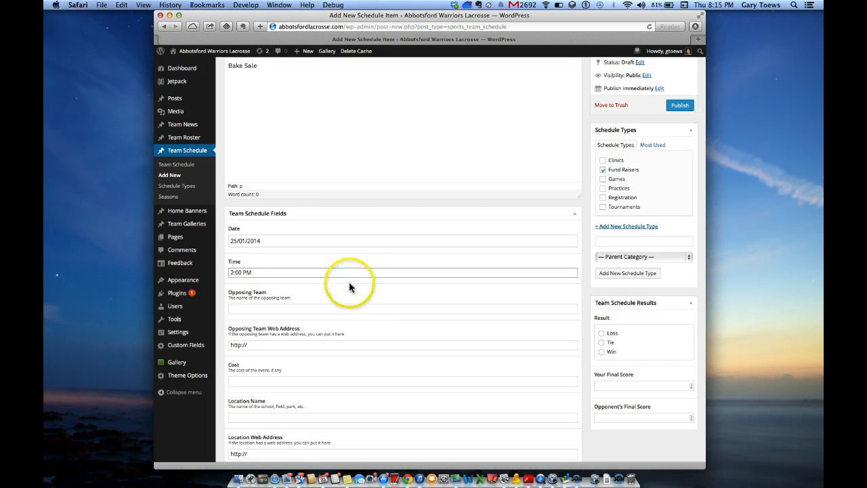
pyautogui.write('- 5')
pyautogui.write(':00 PM')
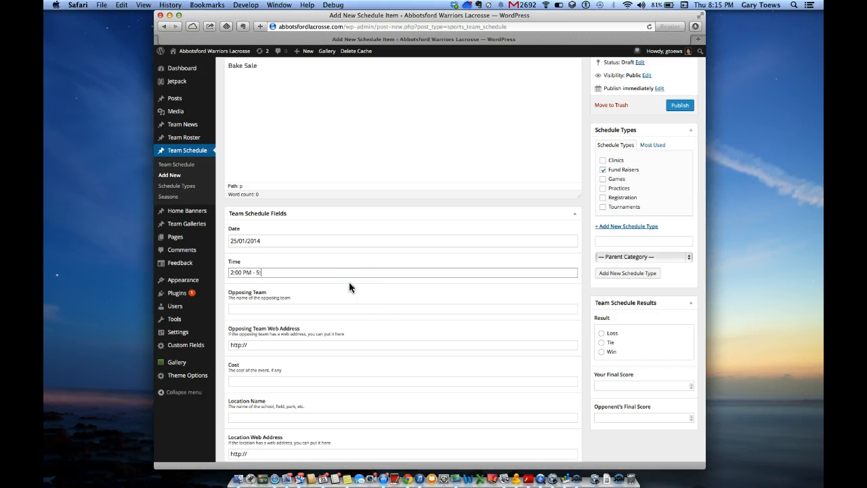
# - Enter "Dormick Park School" as the event's location name
pyautogui.scroll(-2, 400, 304)
pyautogui.scroll(-1, 400, 304)
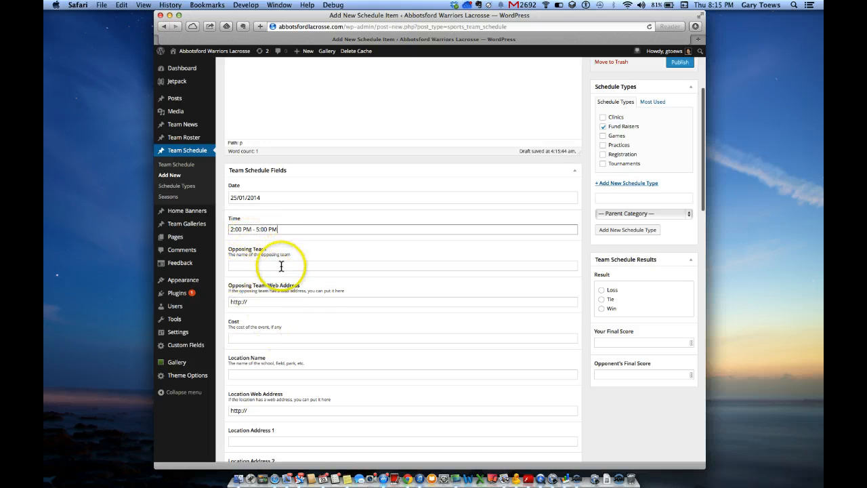
pyautogui.scroll(-3, 271, 284)
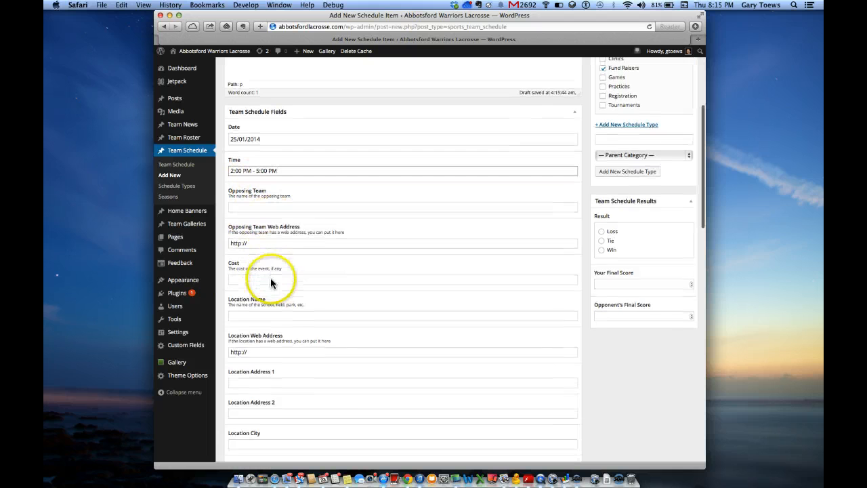
pyautogui.scroll(-3, 292, 281)
pyautogui.scroll(-1, 291, 280)
pyautogui.click(276, 267)
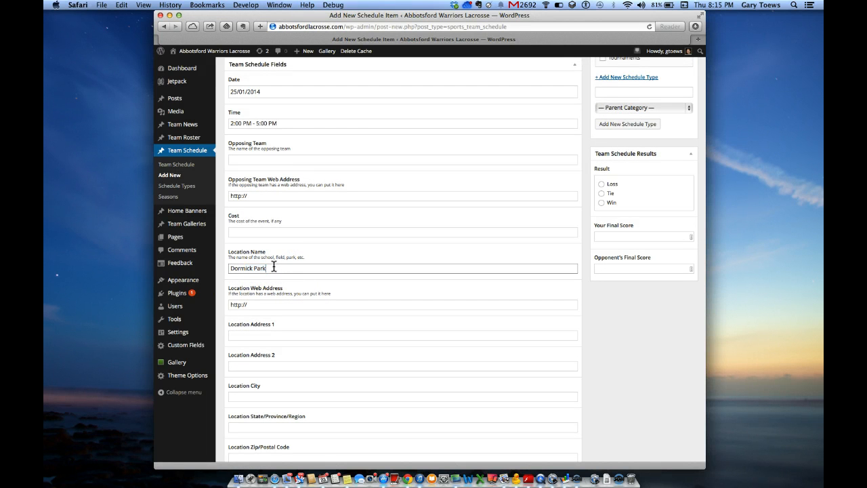
pyautogui.write('Dormick Park')
pyautogui.click(273, 269)
# - Find "Dormick Park Elementary" as the event's location on the map
pyautogui.scroll(-4, 318, 291)
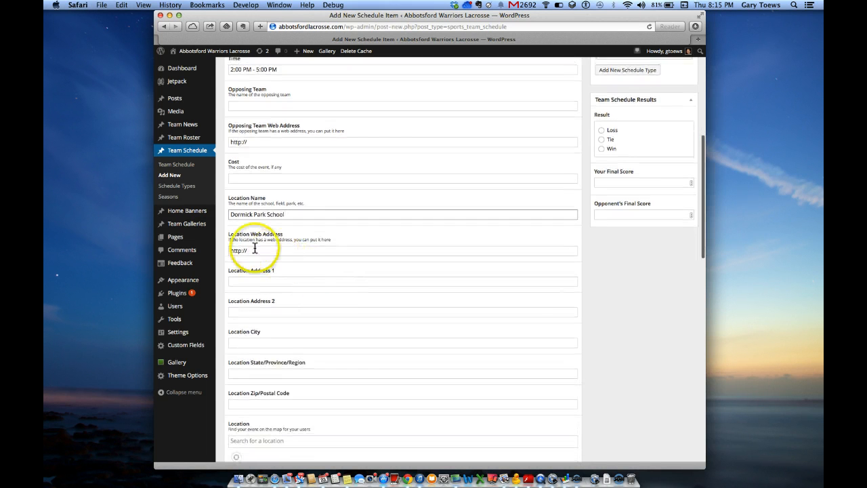
pyautogui.scroll(-4, 350, 288)
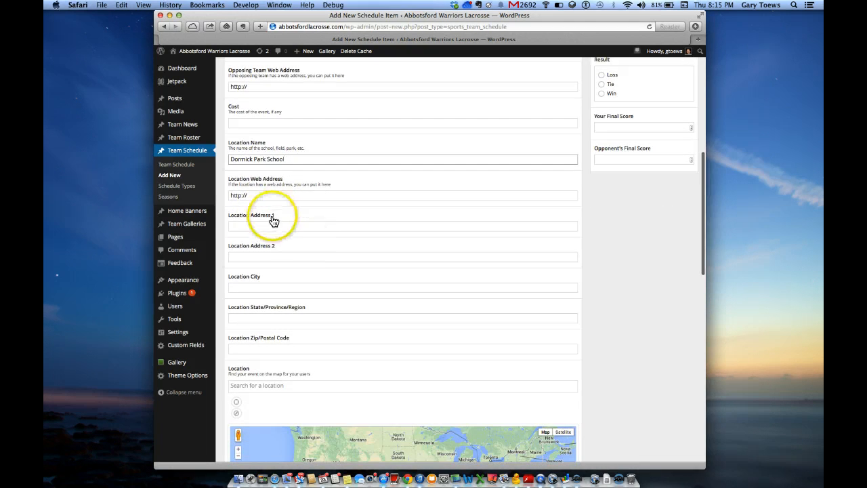
pyautogui.scroll(-4, 272, 226)
pyautogui.click(273, 330)
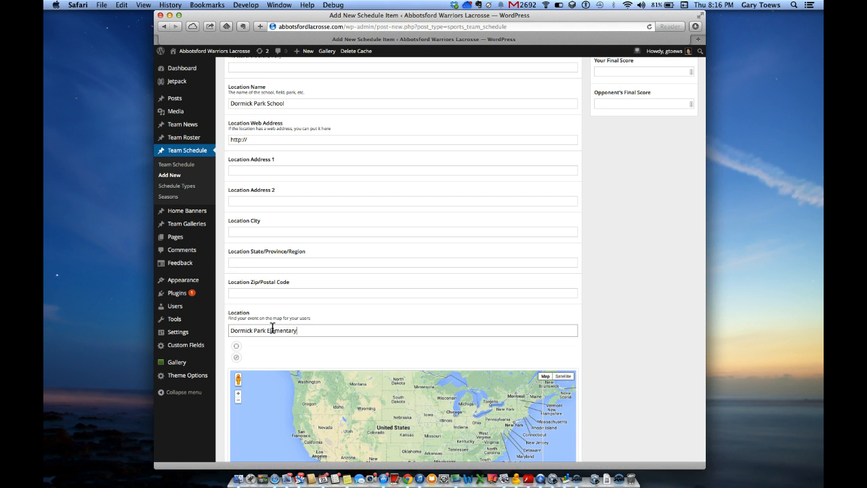
pyautogui.press('Return')
pyautogui.scroll(-5, 347, 348)
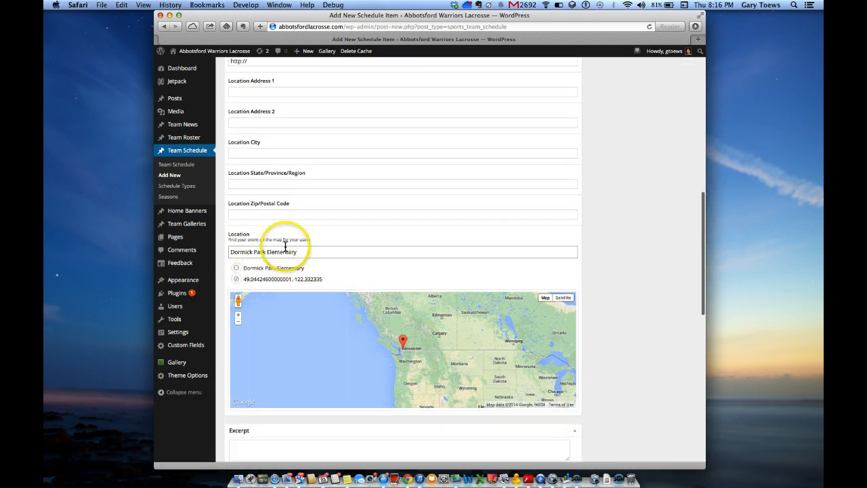
# - Publish the Bake Sale schedule item and view the site's home page
pyautogui.scroll(1, 284, 242)
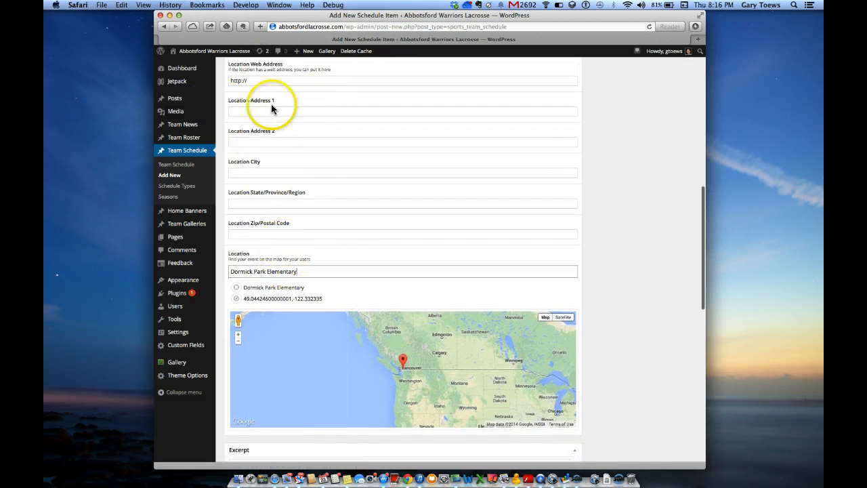
pyautogui.scroll(12, 330, 169)
pyautogui.scroll(5, 330, 168)
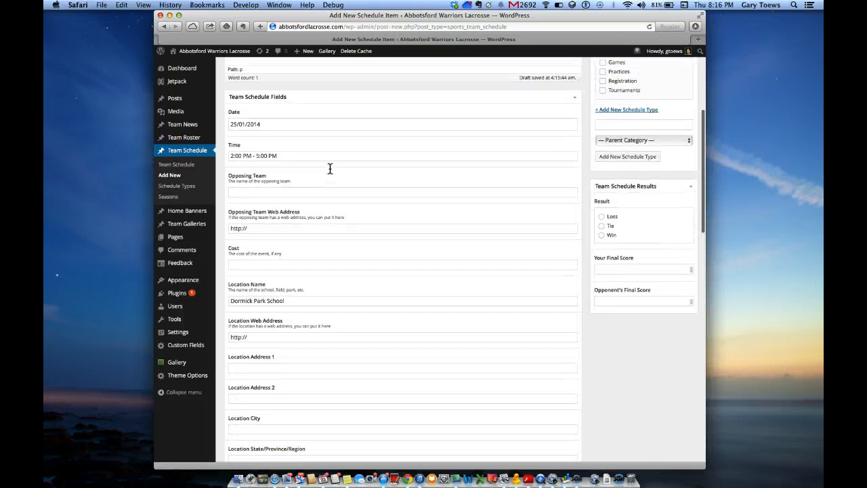
pyautogui.scroll(3, 571, 271)
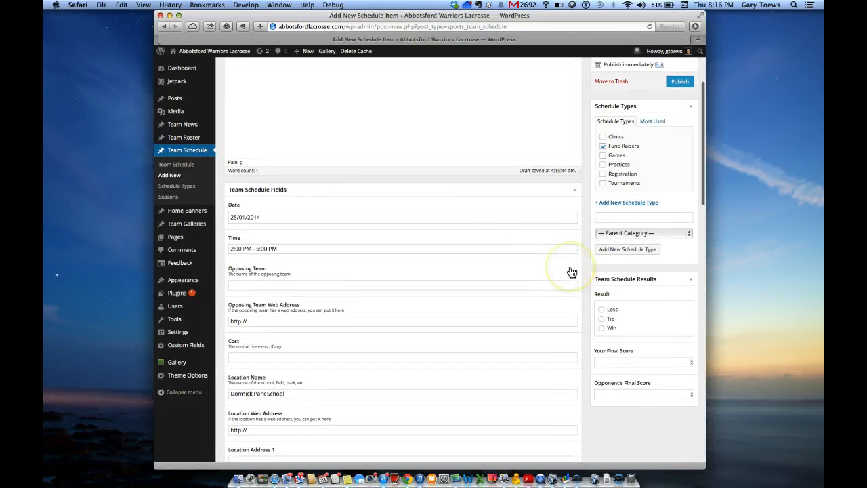
pyautogui.click(681, 130)
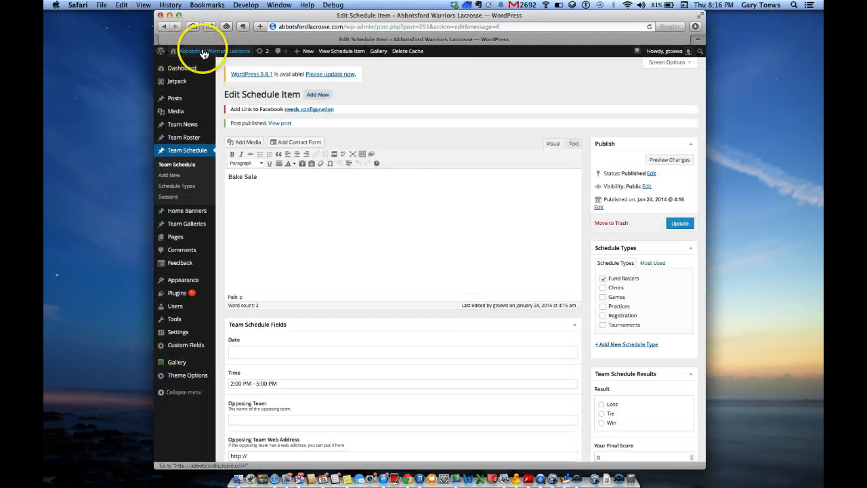
pyautogui.click(204, 54)
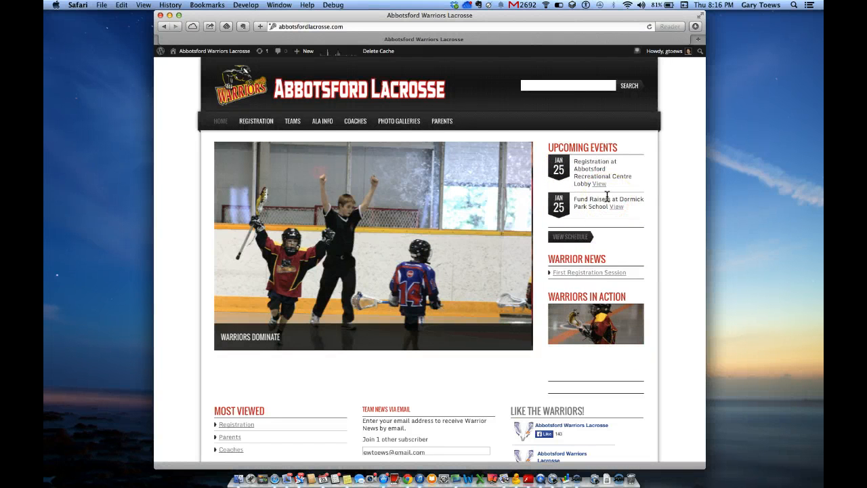
# - Open the site's widget settings and expand the Home Top Right, Home Bottom Left, Home Center and Home Bottom Right areas
pyautogui.moveTo(208, 54)
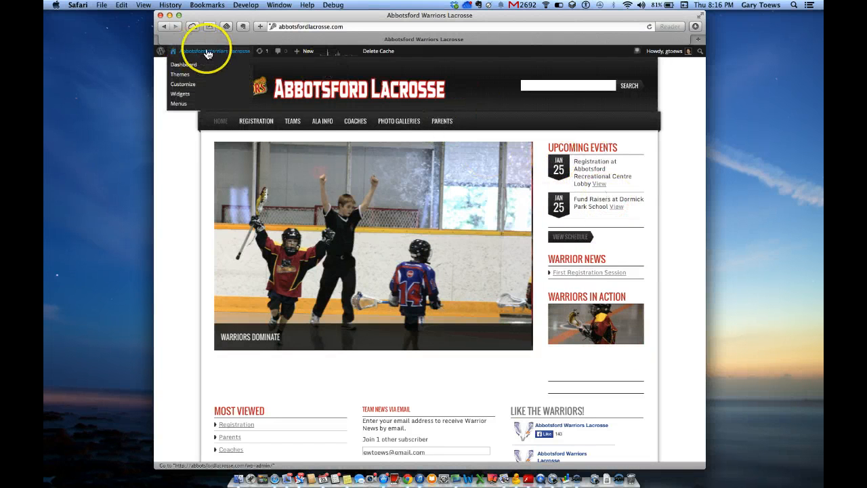
pyautogui.click(187, 95)
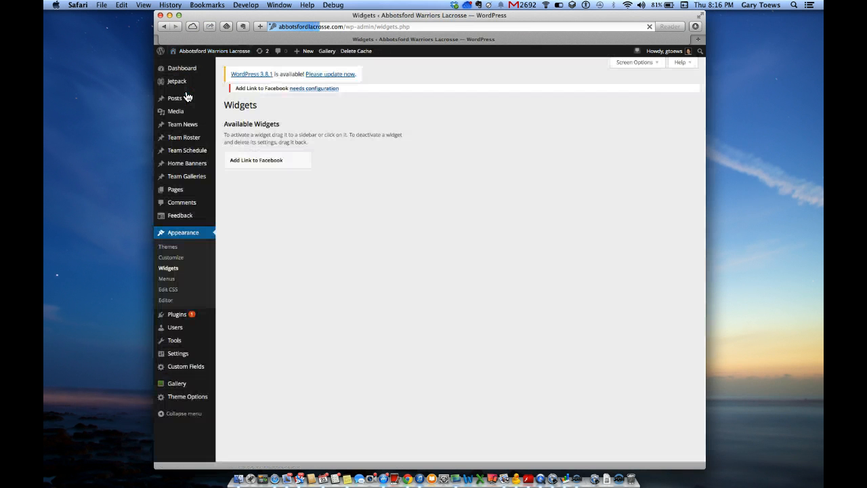
pyautogui.click(306, 174)
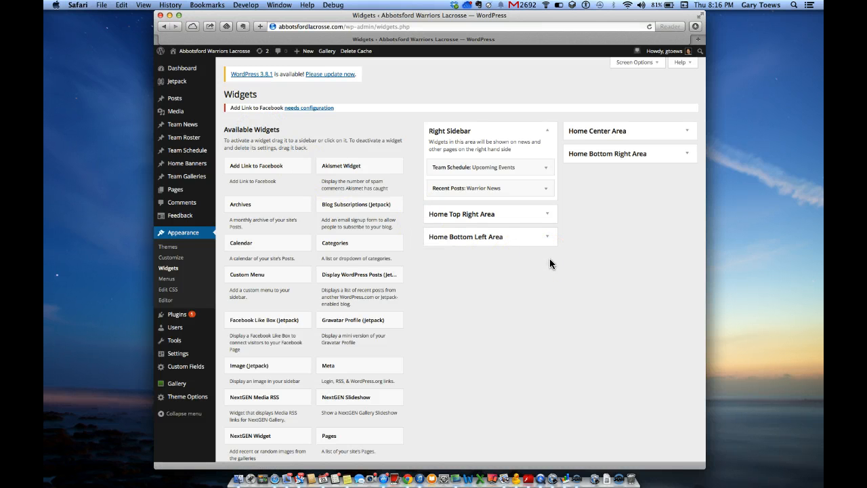
pyautogui.click(546, 223)
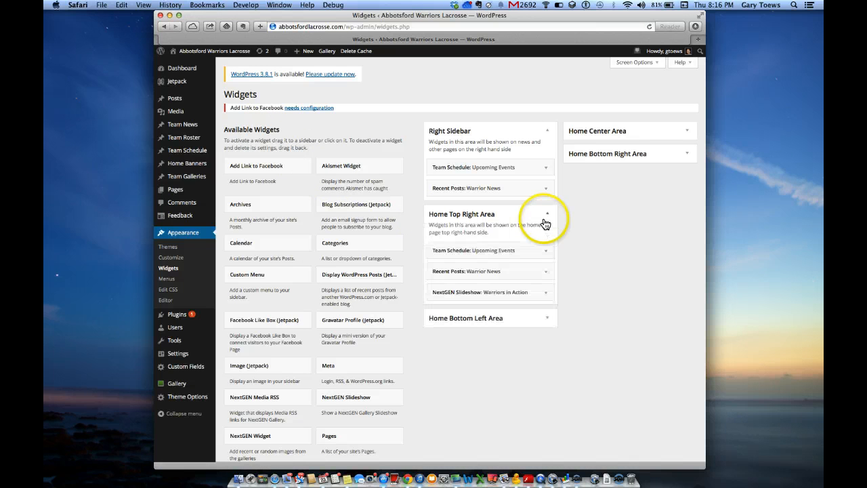
pyautogui.click(551, 318)
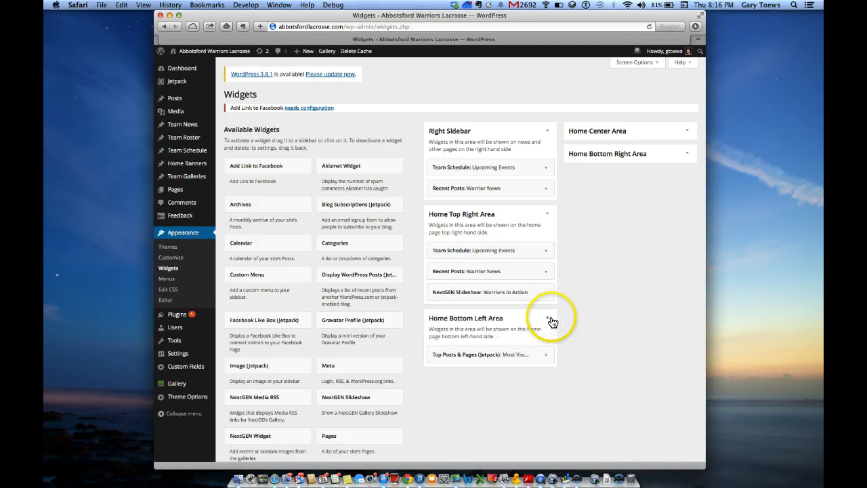
pyautogui.click(687, 131)
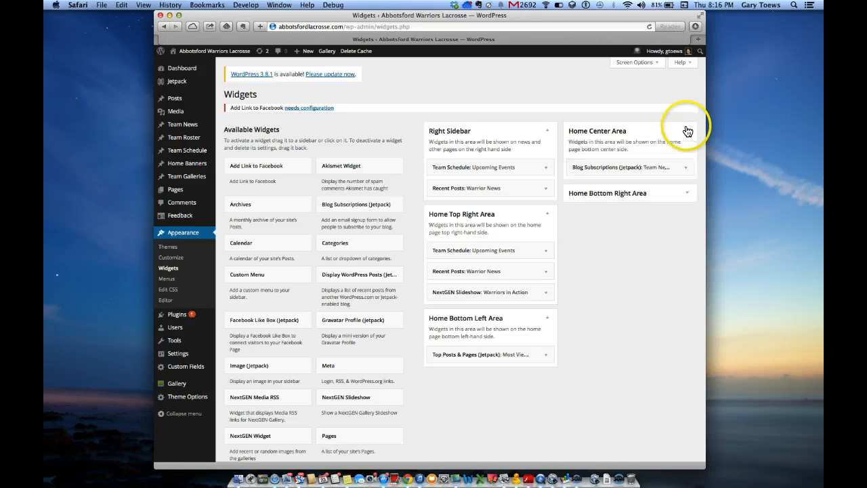
pyautogui.click(684, 194)
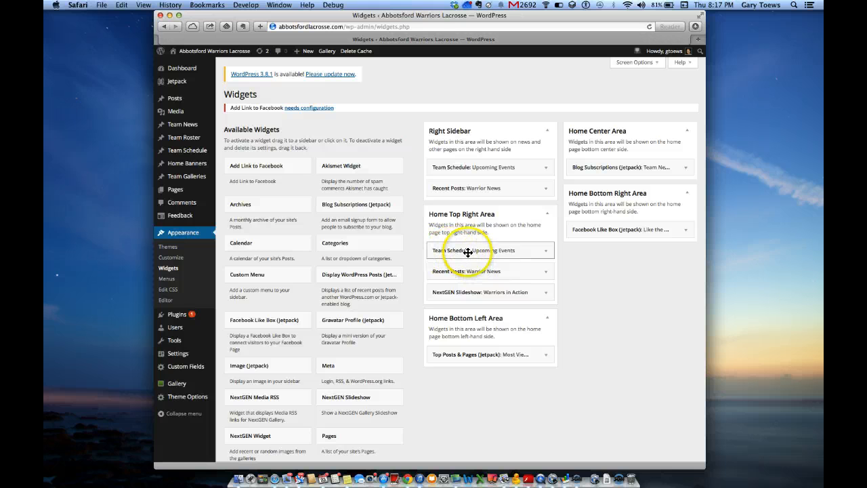
# - Open the Team Schedule widget in the Home Top Right Area and review its post count, schedule types and time frame settings
pyautogui.click(547, 252)
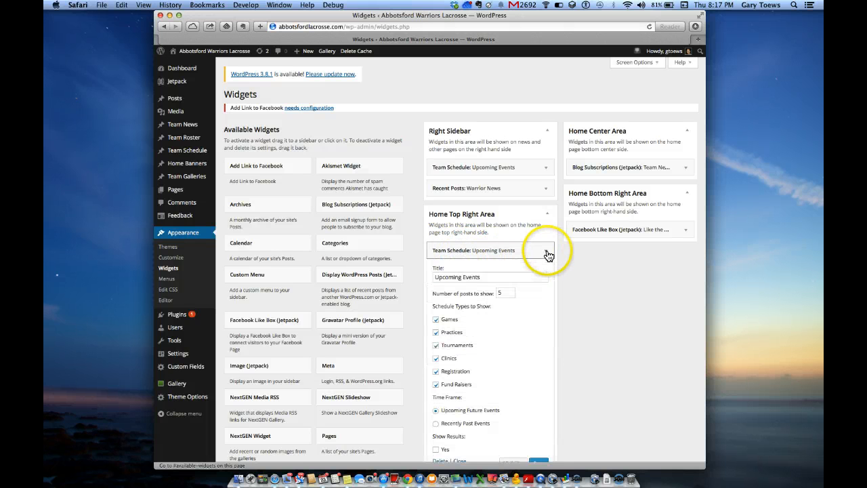
pyautogui.scroll(-3, 528, 321)
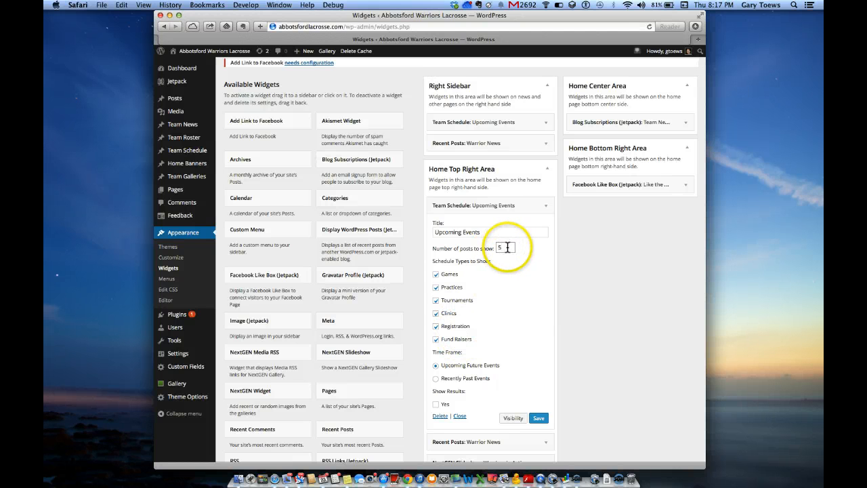
pyautogui.scroll(-2, 513, 289)
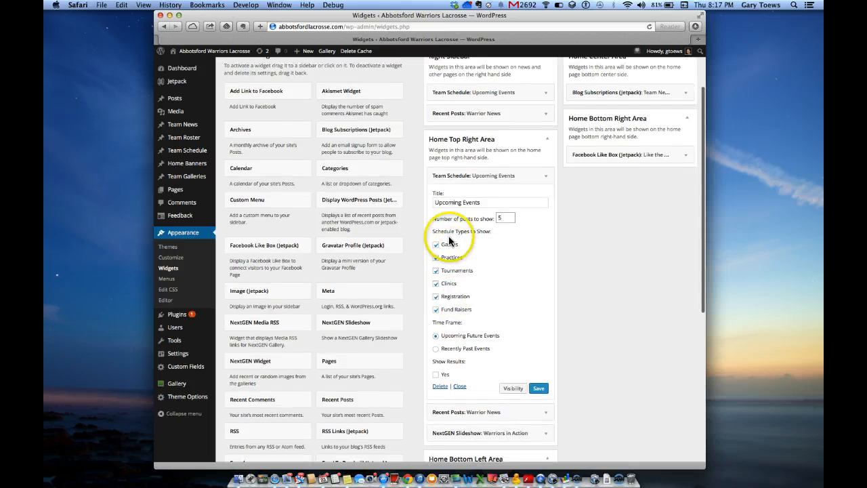
pyautogui.scroll(-2, 485, 286)
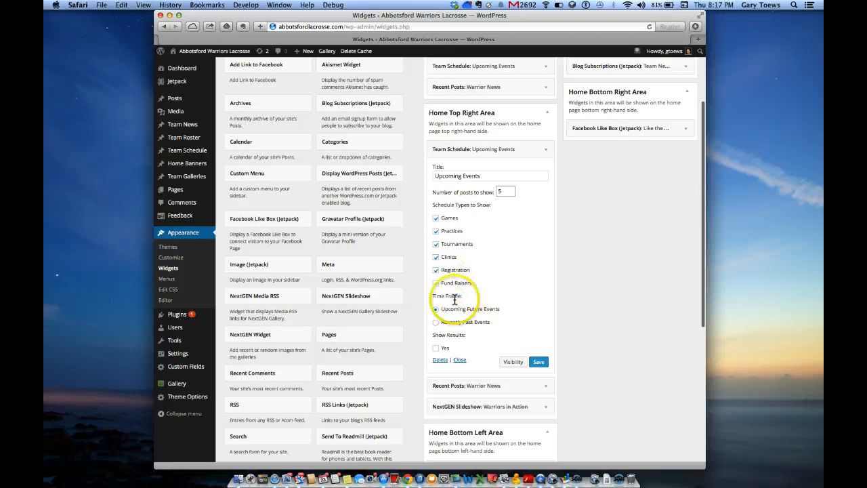
# - Keep the Home Top Right Team Schedule widget's time frame on Upcoming Future Events and save the widget
pyautogui.click(436, 322)
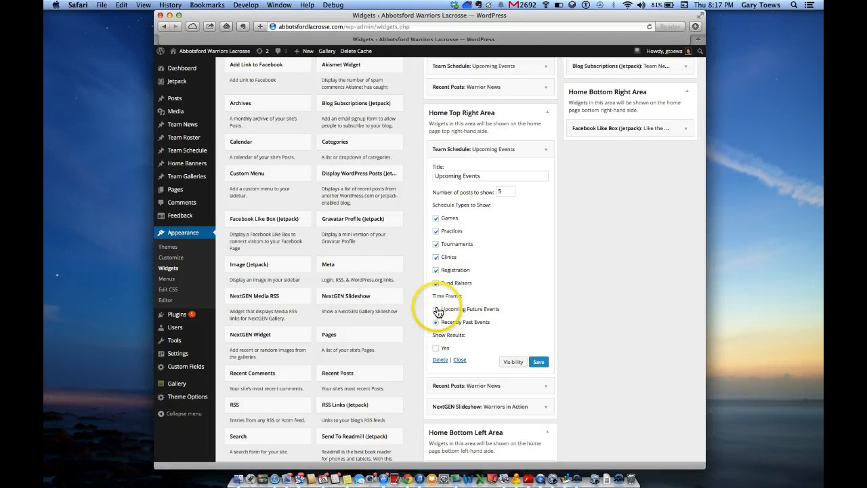
pyautogui.scroll(-1, 513, 332)
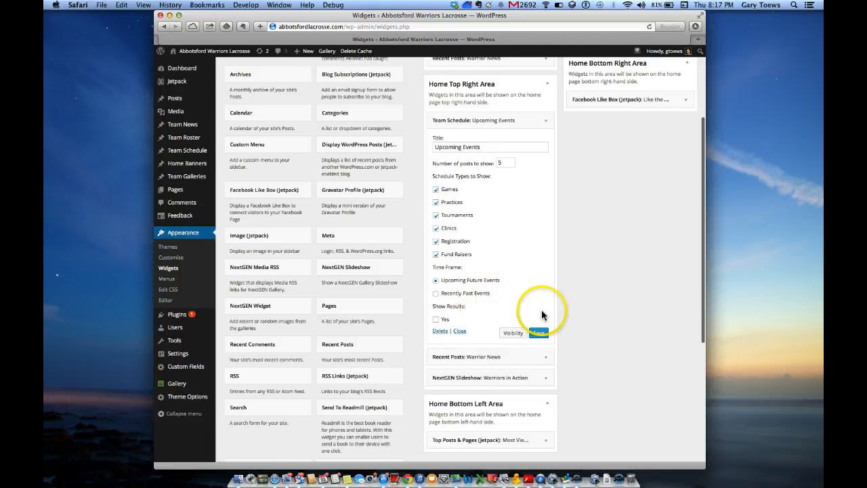
pyautogui.click(539, 334)
pyautogui.scroll(1, 545, 271)
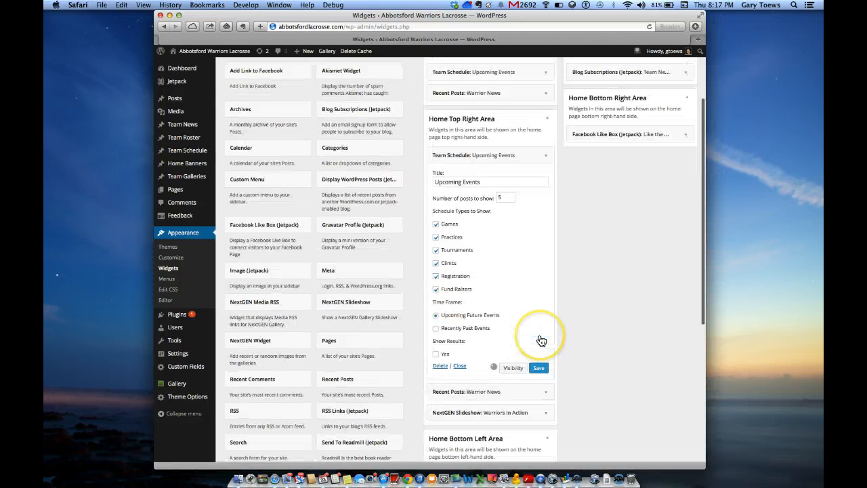
# - Open the Right Sidebar's Team Schedule widget, save its settings and visit the site's home page
pyautogui.scroll(3, 586, 182)
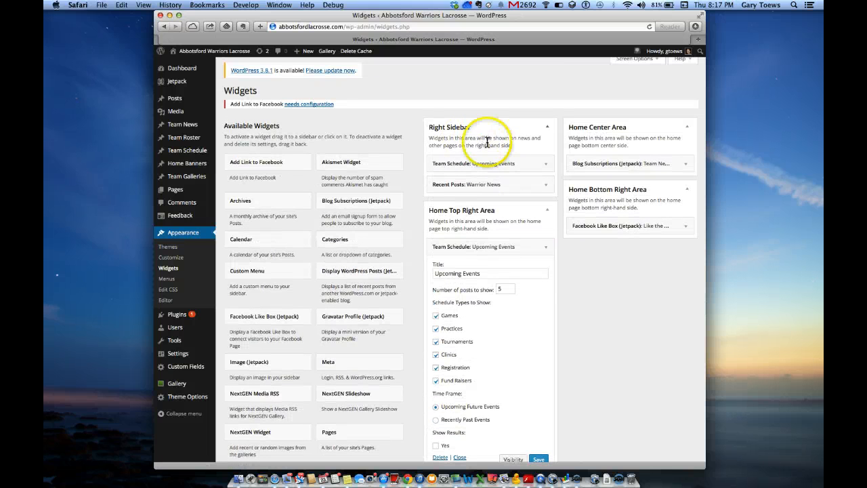
pyautogui.click(549, 169)
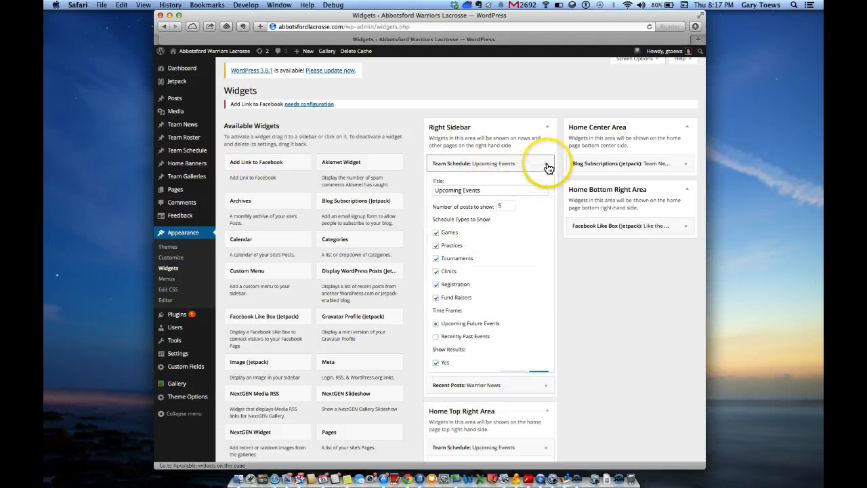
pyautogui.scroll(-1, 542, 217)
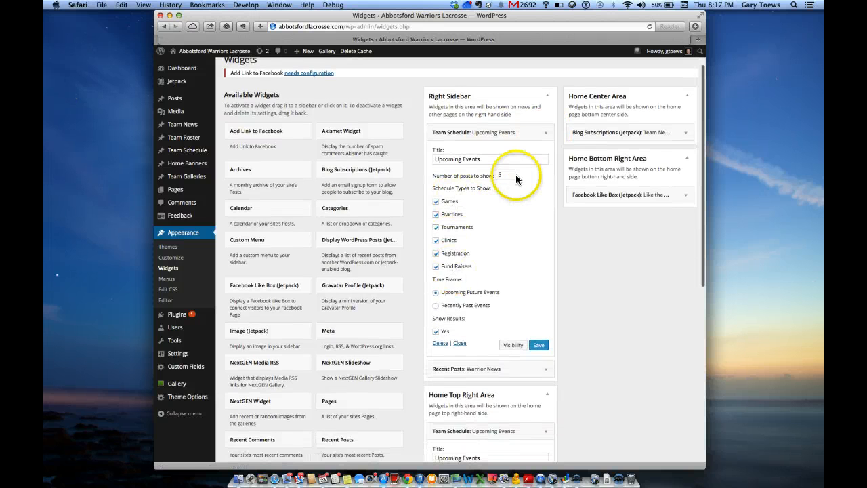
pyautogui.click(539, 345)
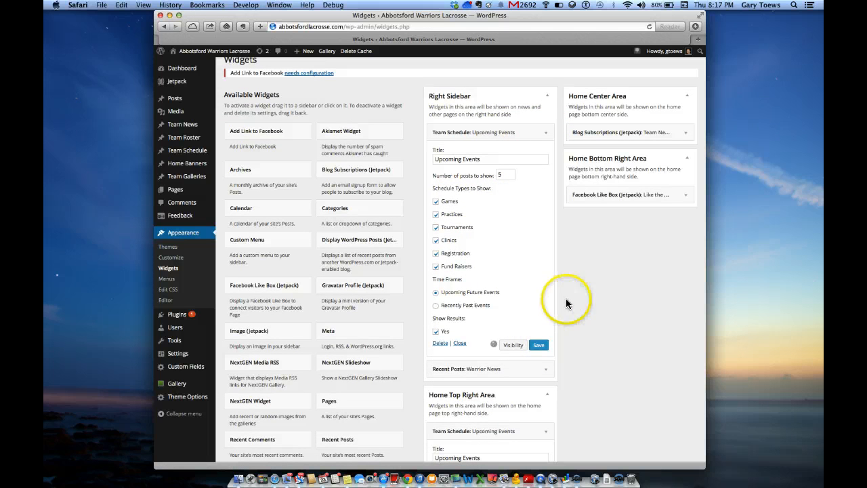
pyautogui.scroll(1, 441, 223)
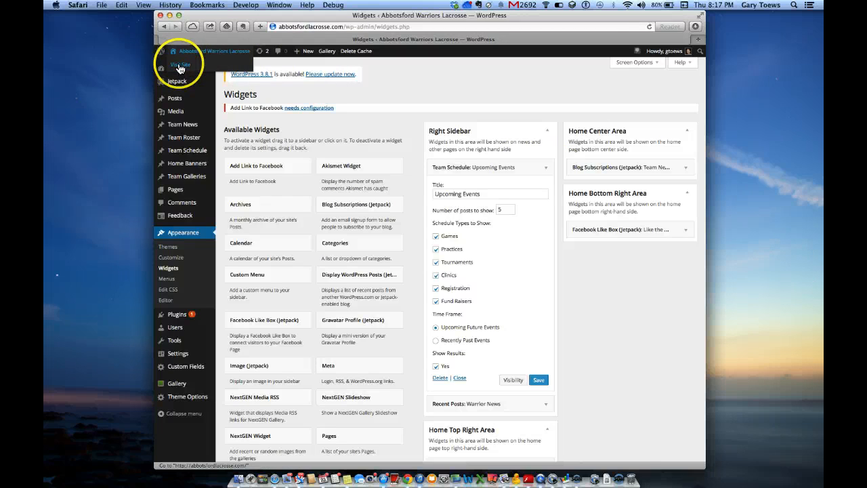
pyautogui.click(180, 69)
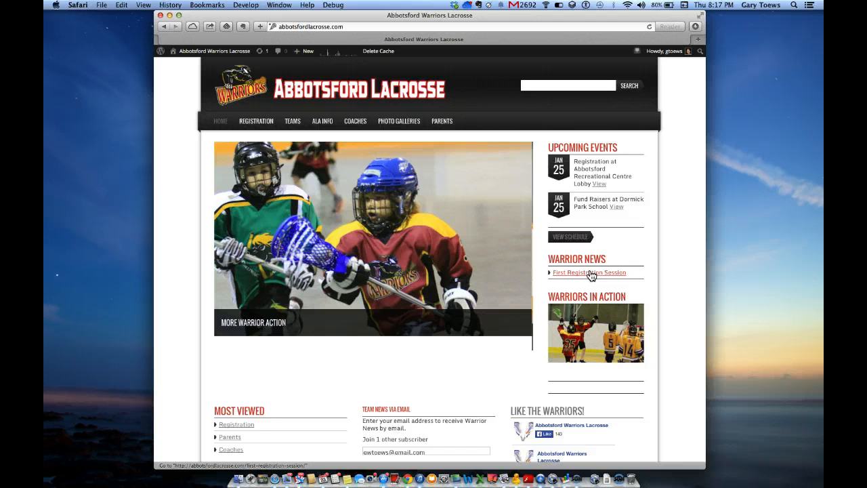
# - Start a new post and title it "New Website for Abbotsford Lacrosse"
pyautogui.moveTo(303, 53)
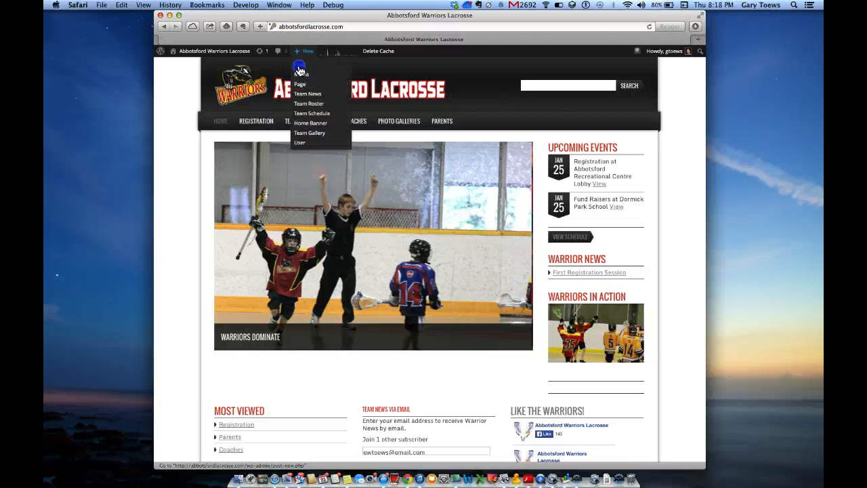
pyautogui.click(300, 66)
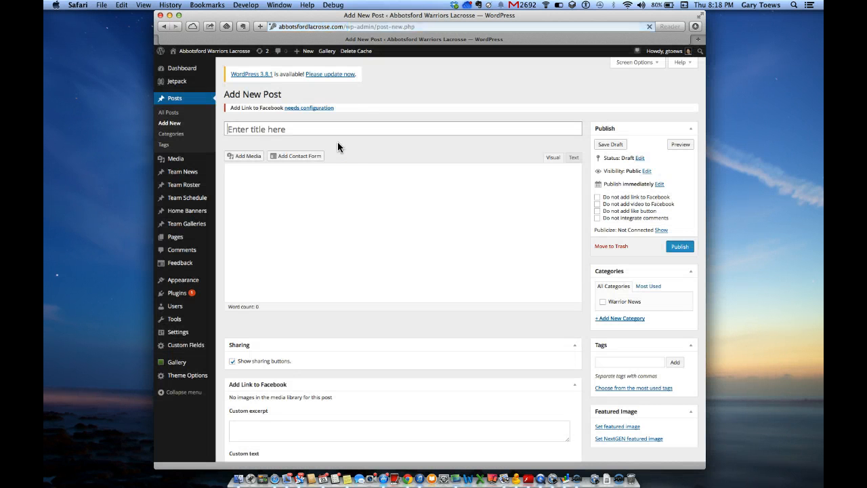
pyautogui.click(293, 130)
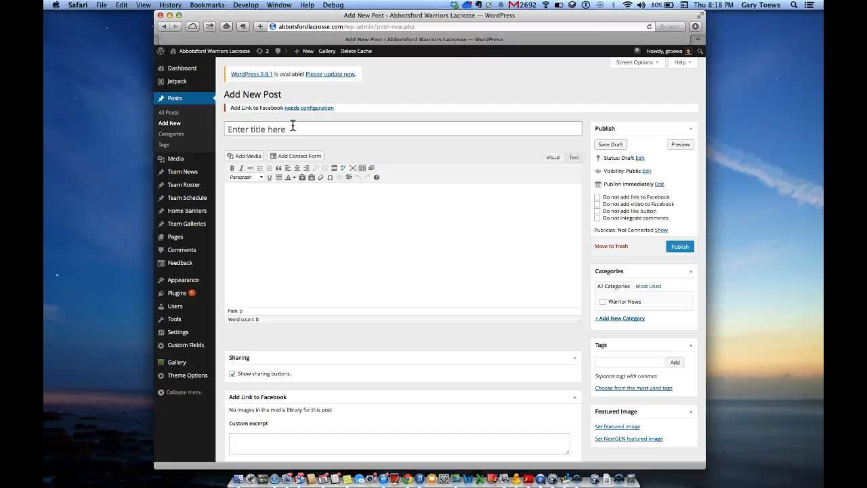
pyautogui.click(293, 126)
pyautogui.write('W')
pyautogui.write('ew Website ')
pyautogui.write('for Ab')
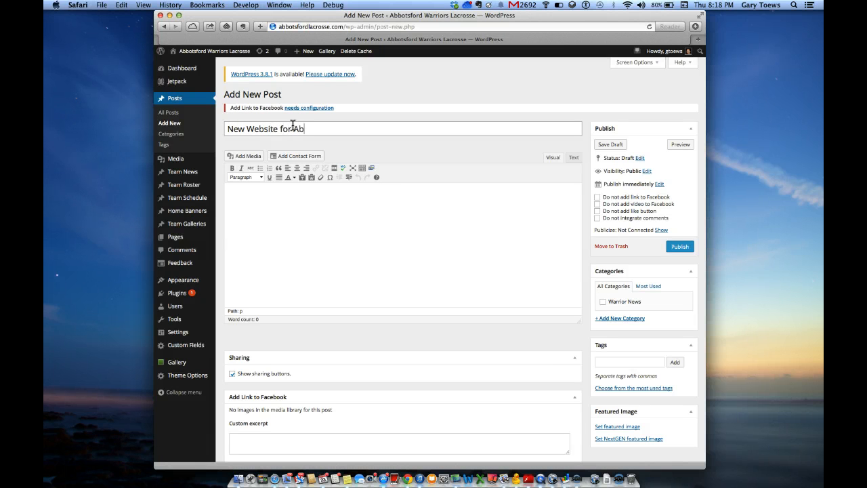
pyautogui.write('botsford Lacrosse')
# - Enter "Details here!" as the body text of the post
pyautogui.click(299, 211)
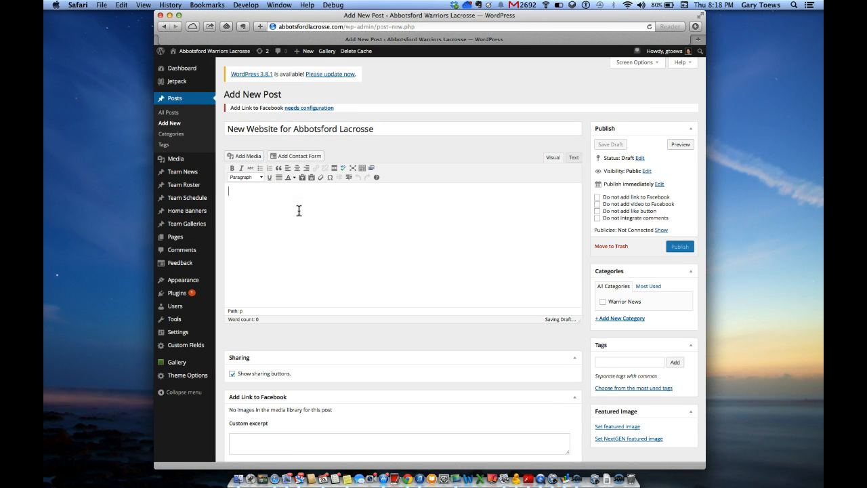
pyautogui.write('Details he')
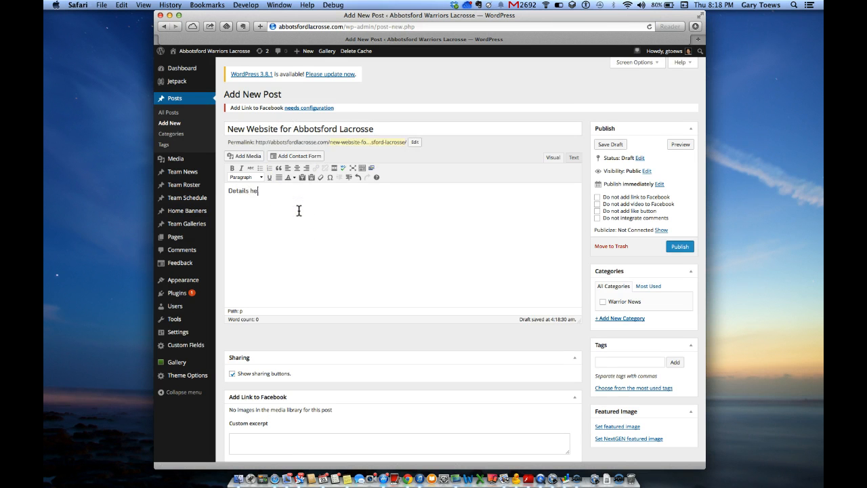
pyautogui.write('re!')
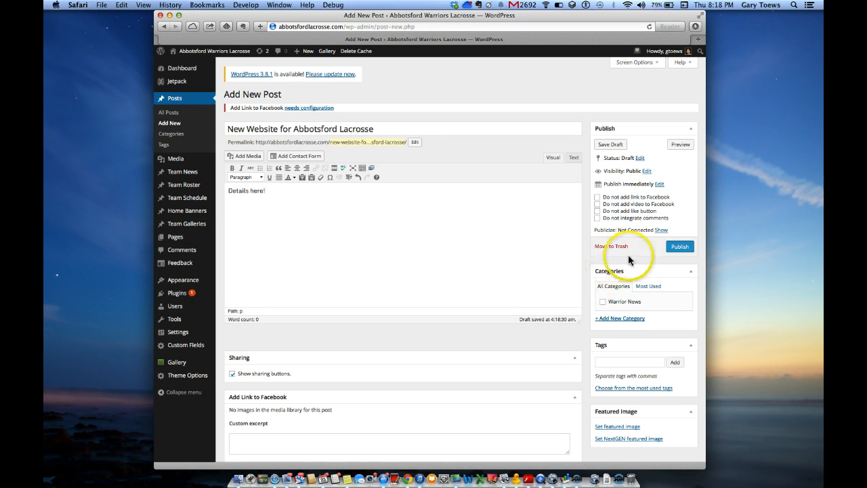
# - Assign the post to the Warrior News category
pyautogui.scroll(-1, 634, 254)
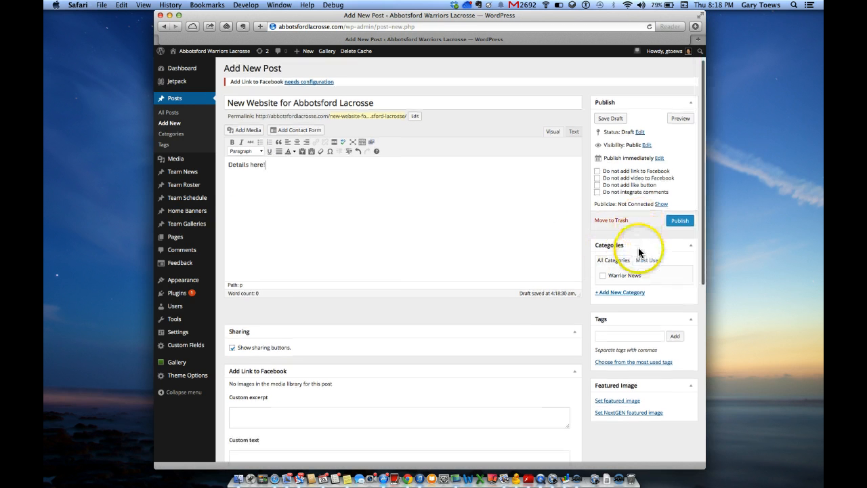
pyautogui.click(603, 278)
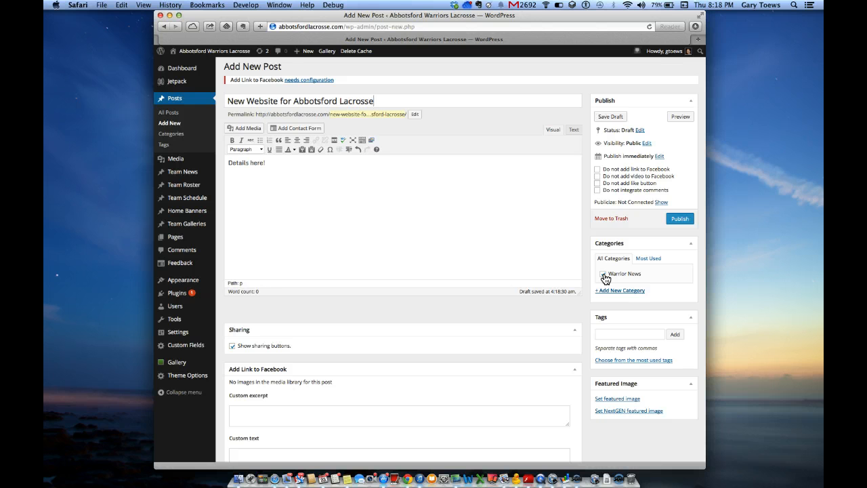
pyautogui.click(604, 276)
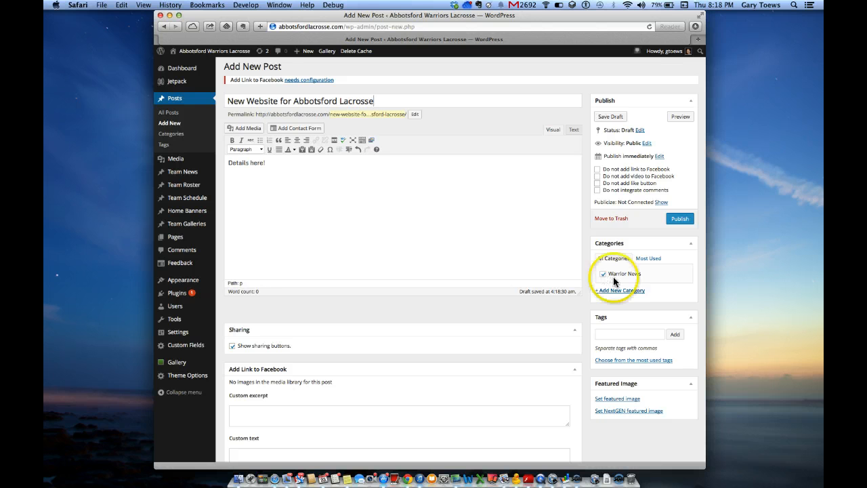
pyautogui.click(681, 221)
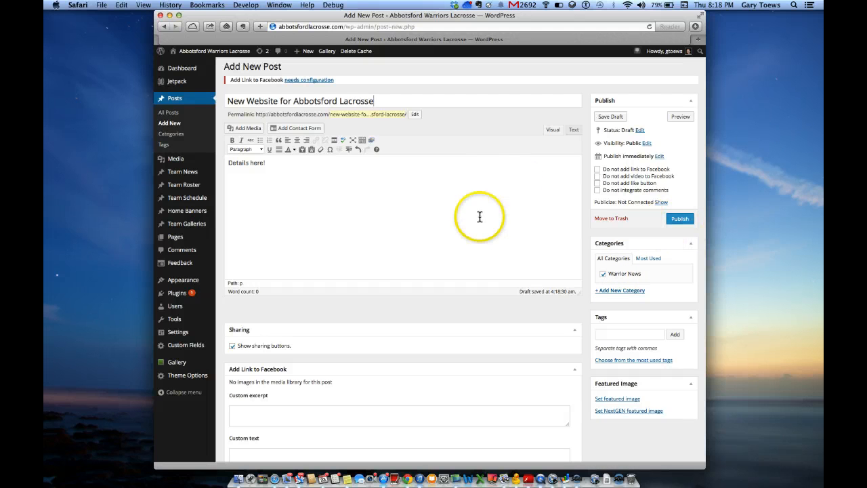
# - Insert the existing goalie photo from the media library into the post at full size
pyautogui.scroll(-2, 478, 218)
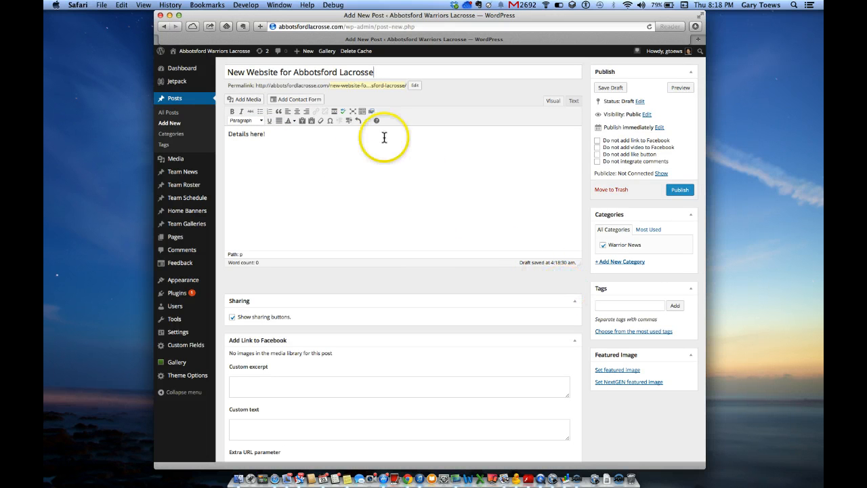
pyautogui.click(257, 101)
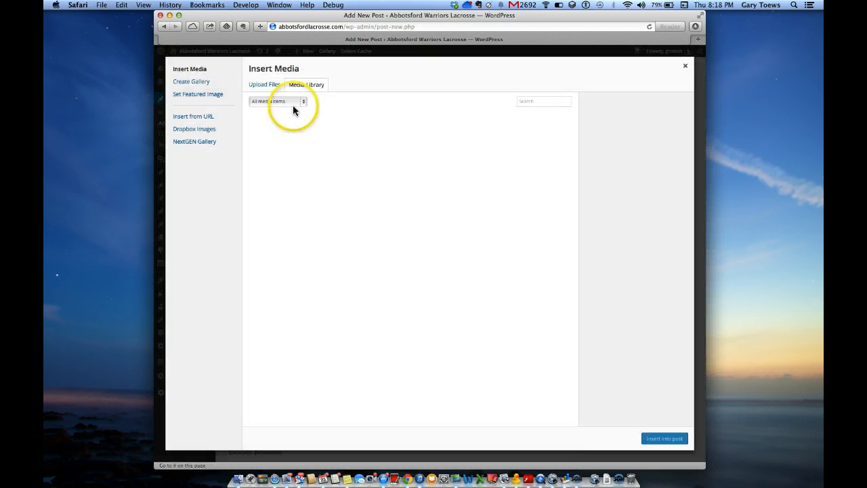
pyautogui.click(396, 150)
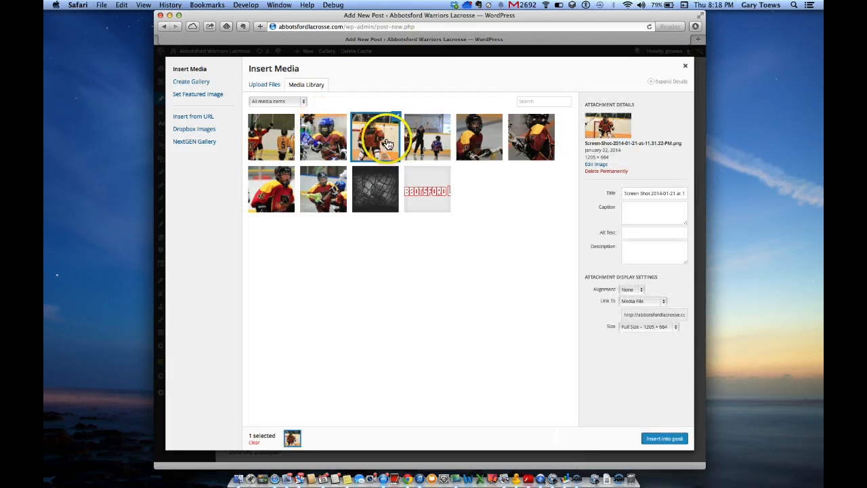
pyautogui.click(258, 87)
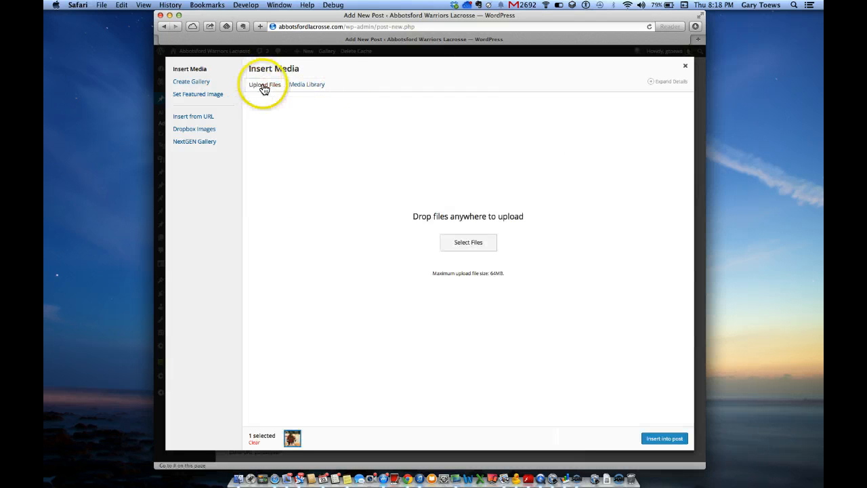
pyautogui.click(298, 87)
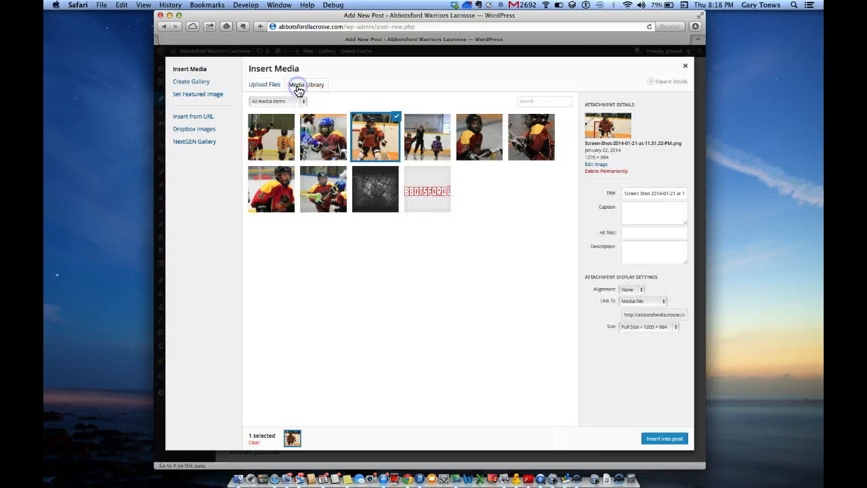
pyautogui.click(663, 440)
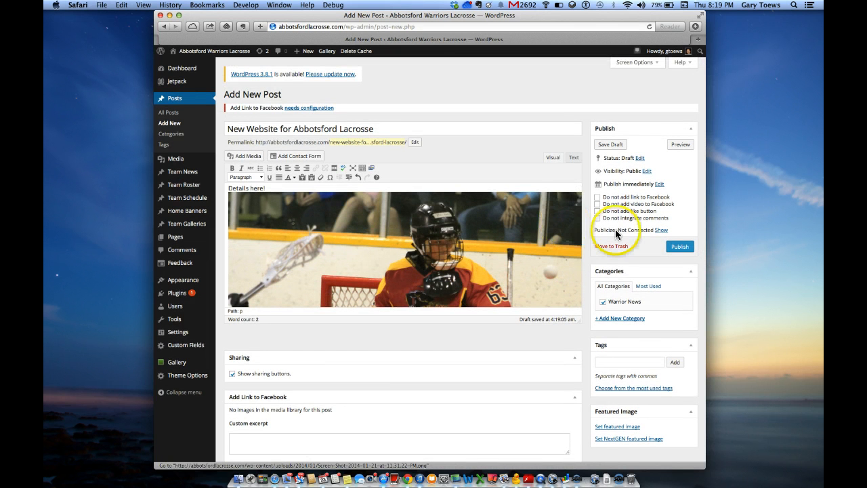
# - Resize the inserted goalie photo to 600 wide by 300 high in its advanced image settings
pyautogui.scroll(-2, 615, 227)
pyautogui.click(422, 200)
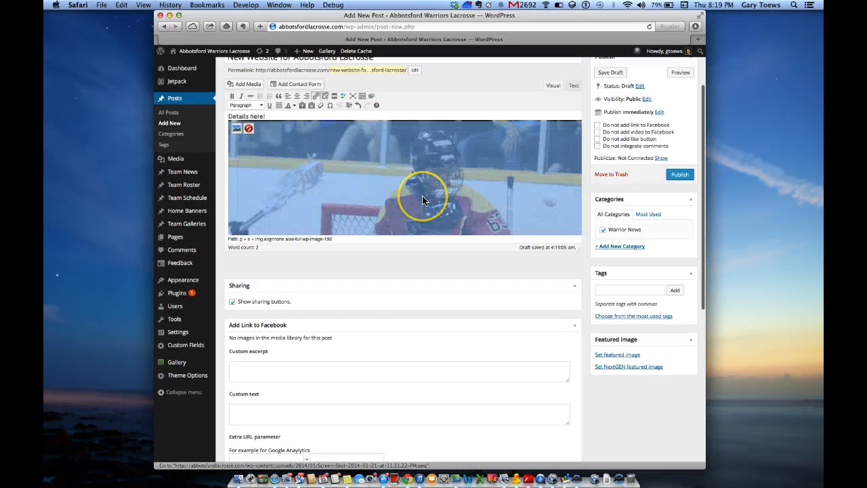
pyautogui.click(396, 196)
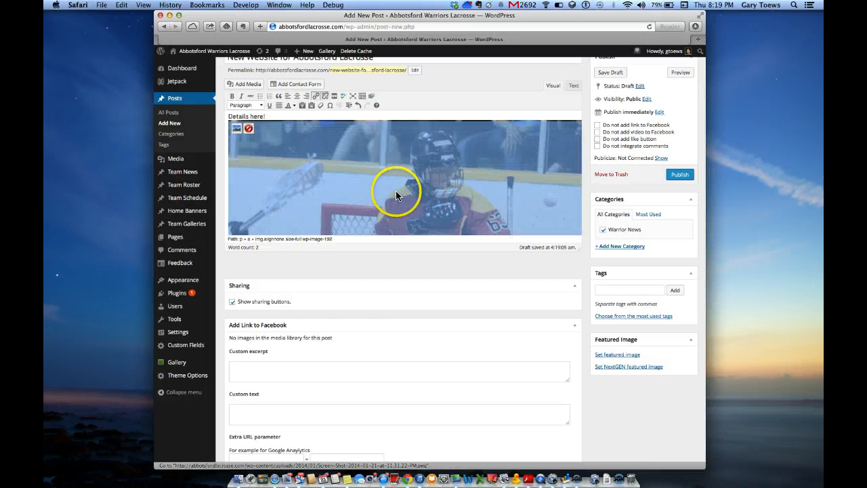
pyautogui.click(236, 129)
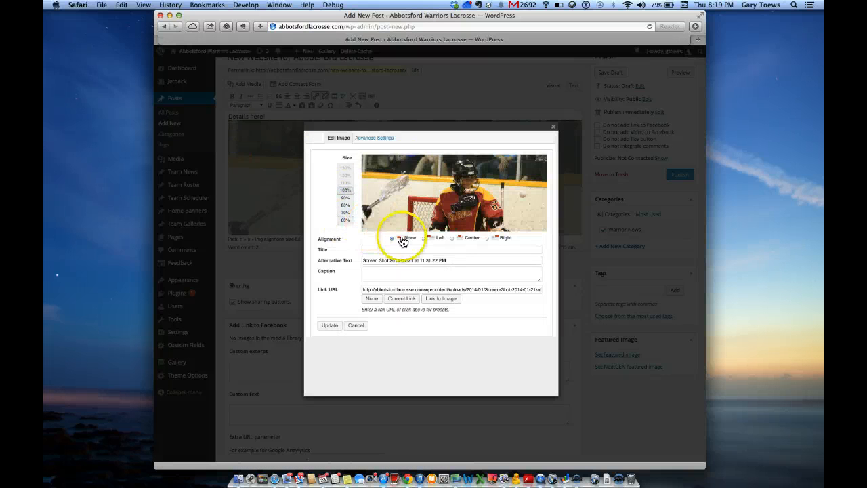
pyautogui.click(384, 138)
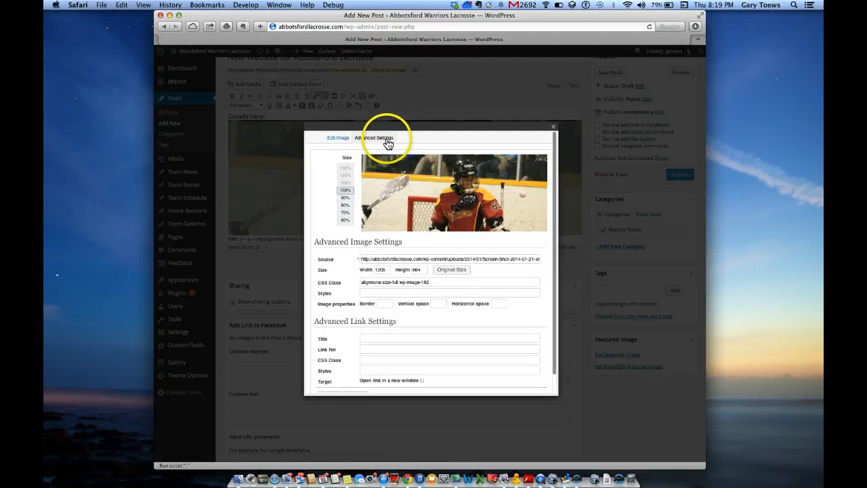
pyautogui.doubleClick(380, 270)
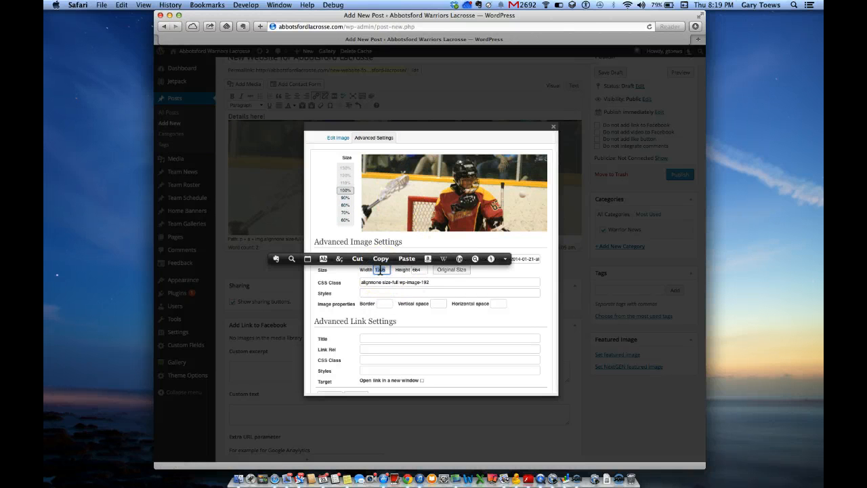
pyautogui.write('600')
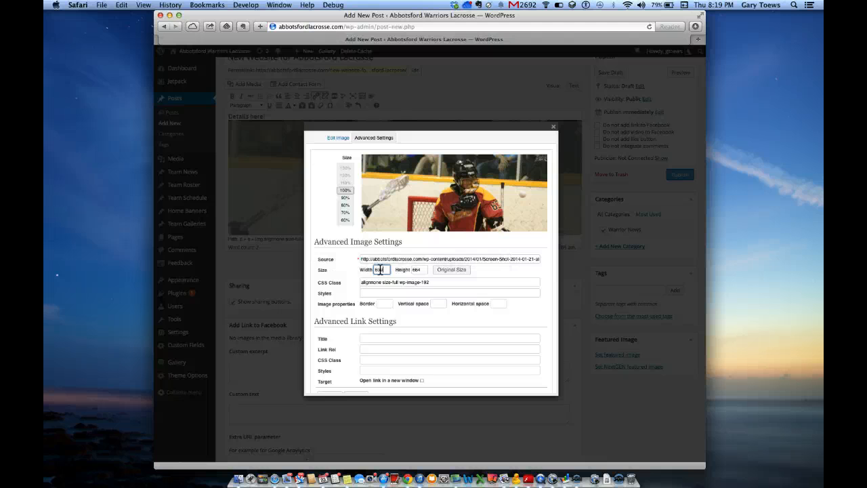
pyautogui.press('Tab')
pyautogui.write('300')
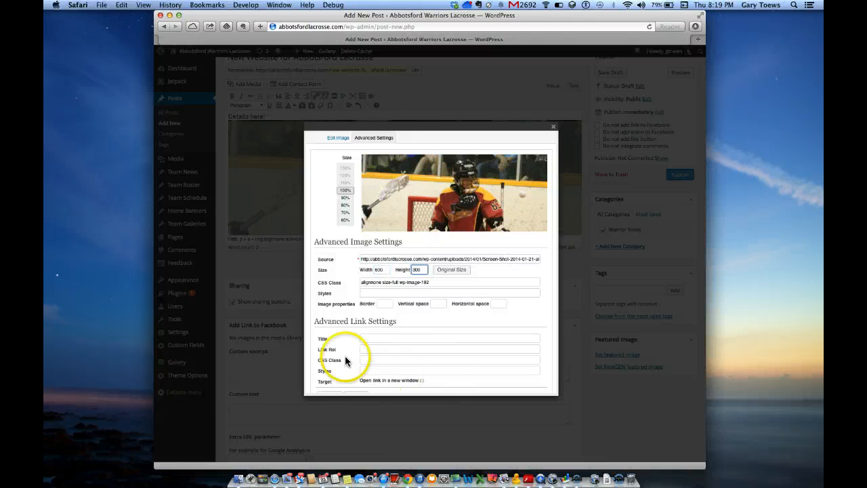
pyautogui.scroll(-3, 342, 356)
pyautogui.click(330, 348)
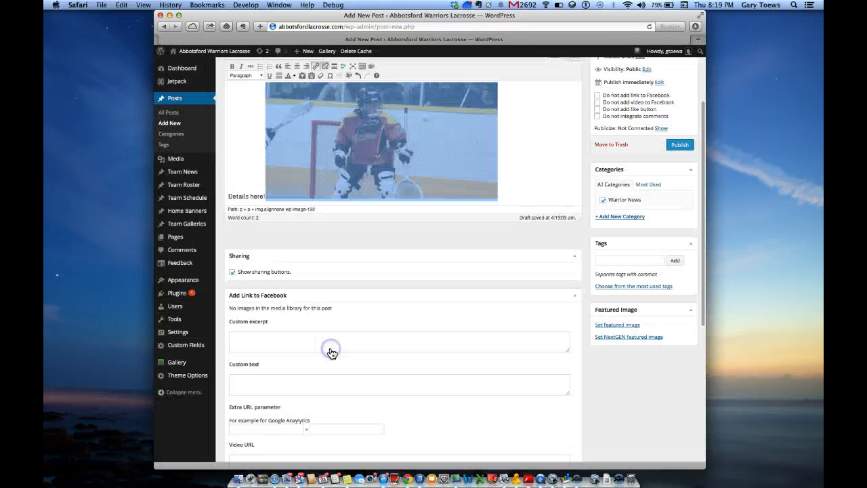
# - Move the photo onto its own line below "Details here!" and publish the post
pyautogui.click(263, 191)
pyautogui.press('Return')
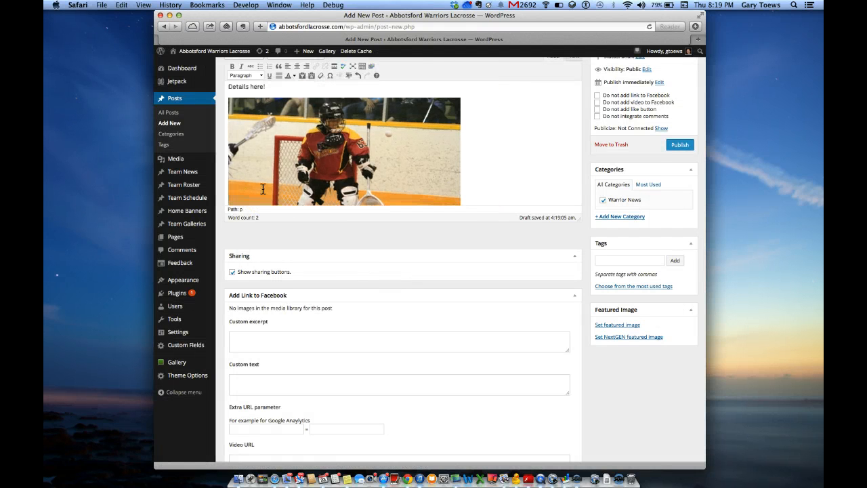
pyautogui.scroll(1, 368, 106)
pyautogui.click(680, 163)
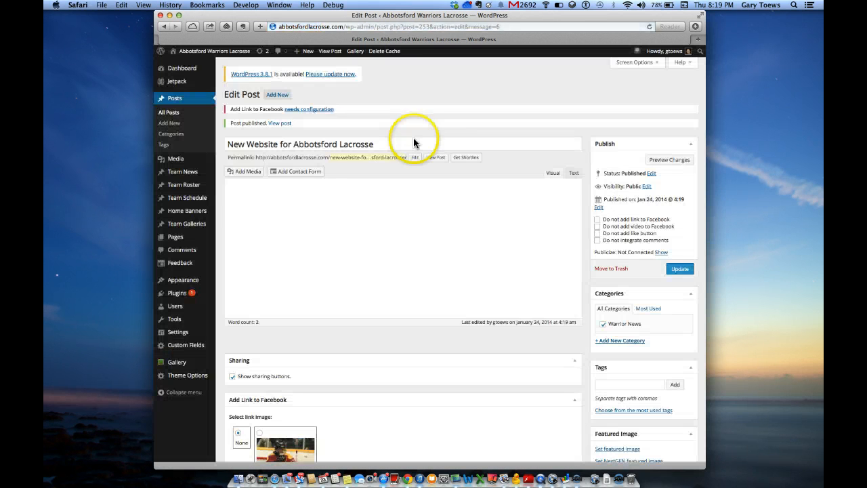
# - Visit the home page and open the "New Website for Abbotsford Lacrosse" post from Warrior News
pyautogui.click(213, 54)
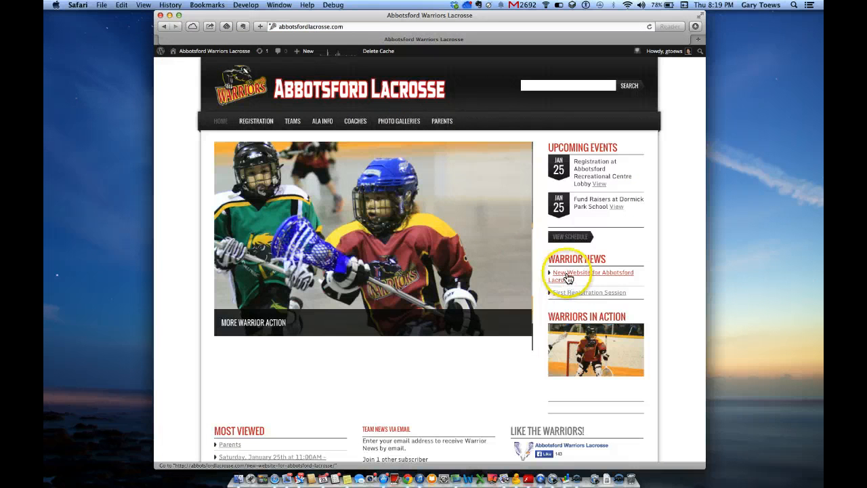
pyautogui.click(587, 278)
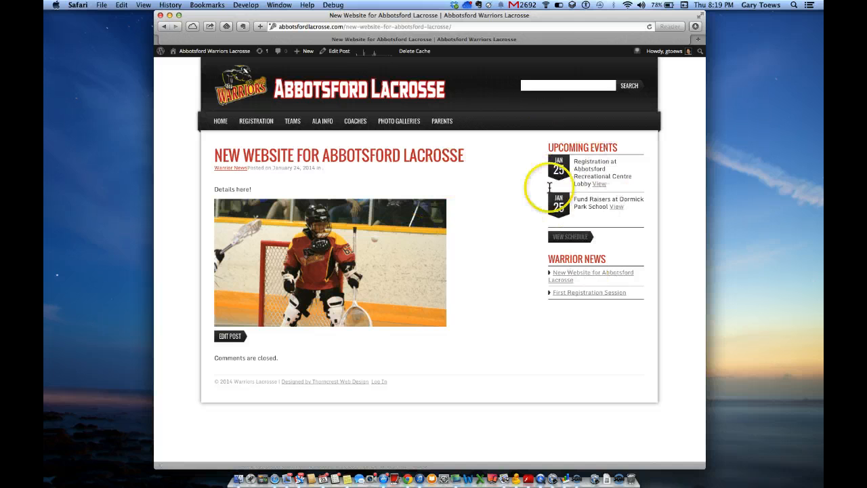
pyautogui.moveTo(305, 52)
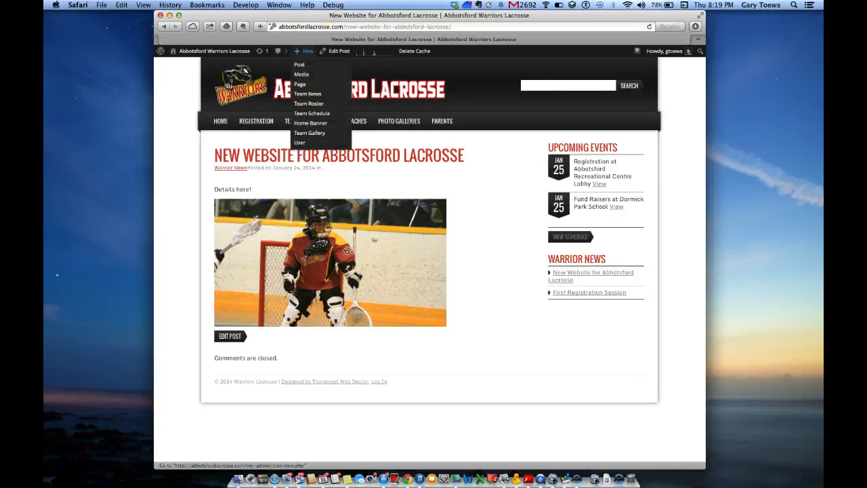
pyautogui.click(576, 480)
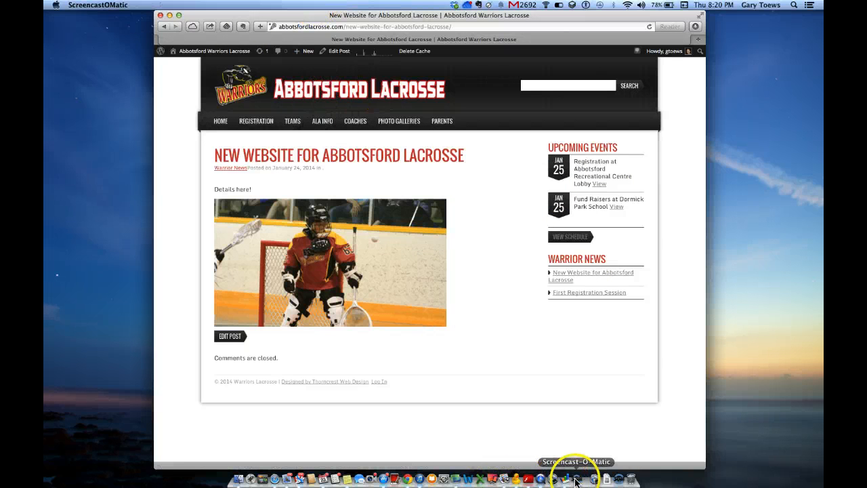